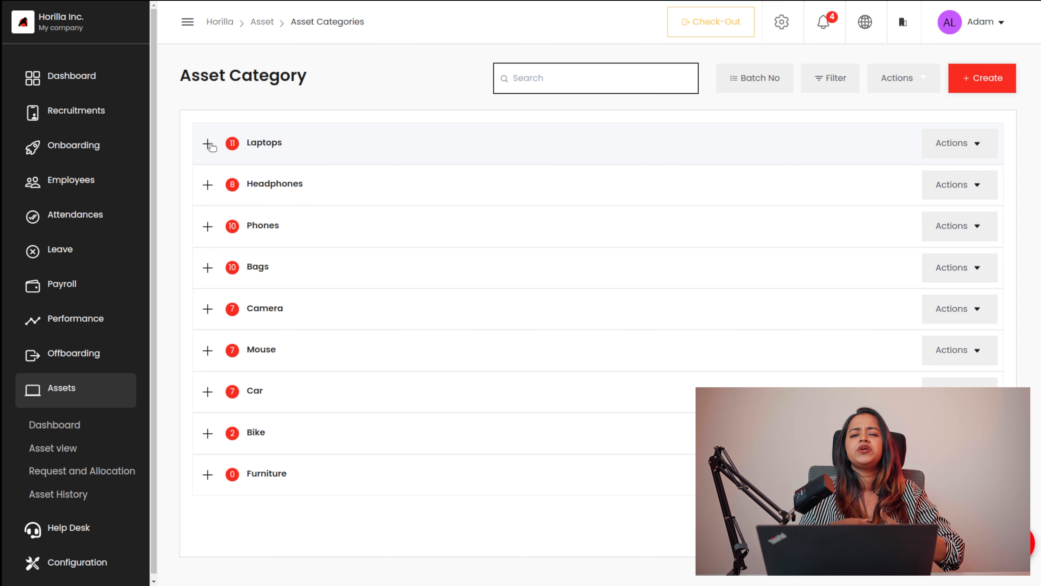
Expand the Laptops category, look through its assets with their status, tracking ID and batch number, and collapse it.
{"action": "left_click", "coordinate": [208, 144]}
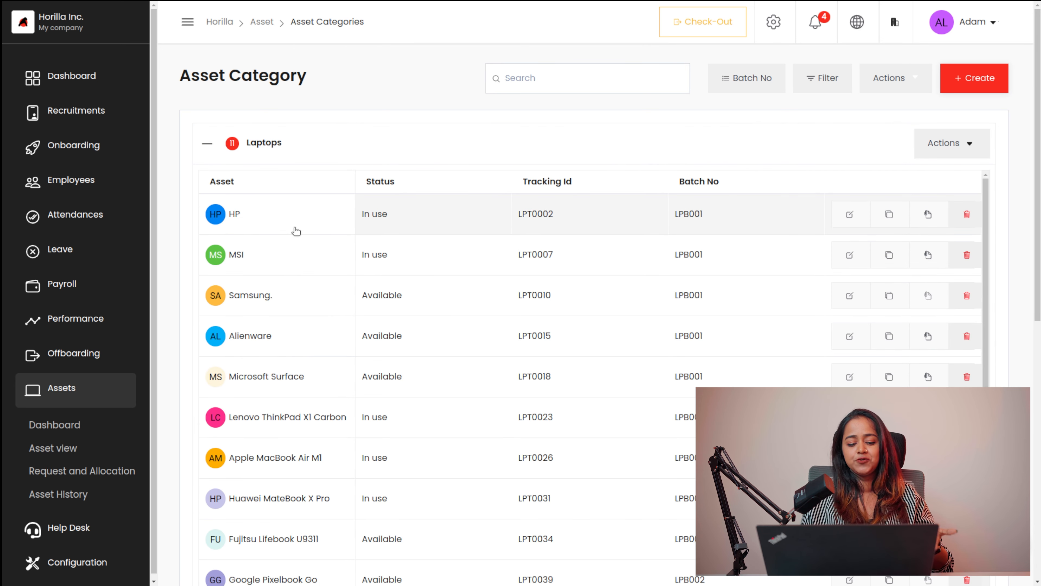
{"action": "scroll", "coordinate": [285, 327], "scroll_direction": "down", "scroll_amount": 1}
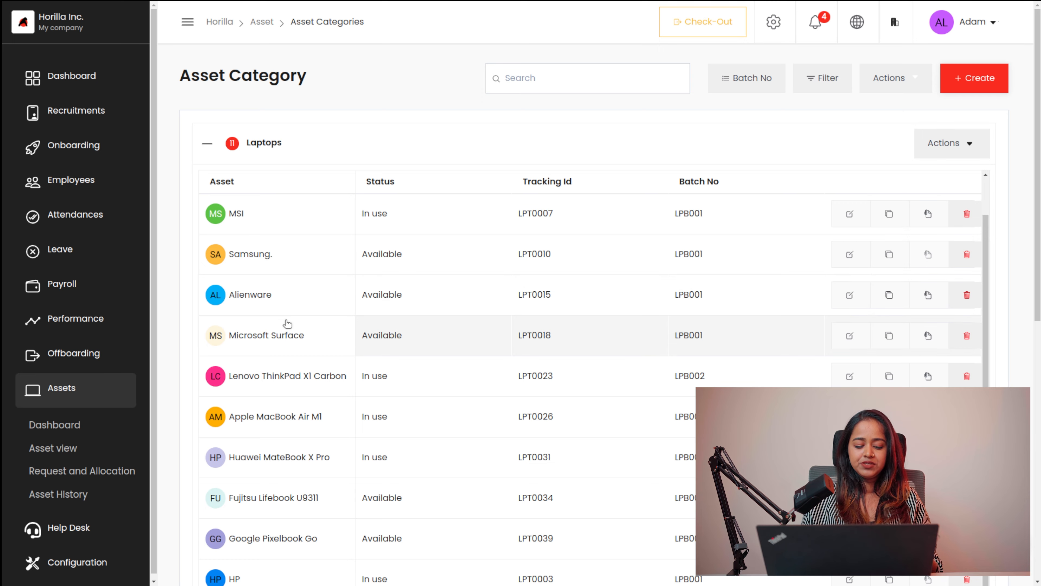
{"action": "scroll", "coordinate": [286, 325], "scroll_direction": "down", "scroll_amount": 5}
{"action": "scroll", "coordinate": [285, 326], "scroll_direction": "up", "scroll_amount": 5}
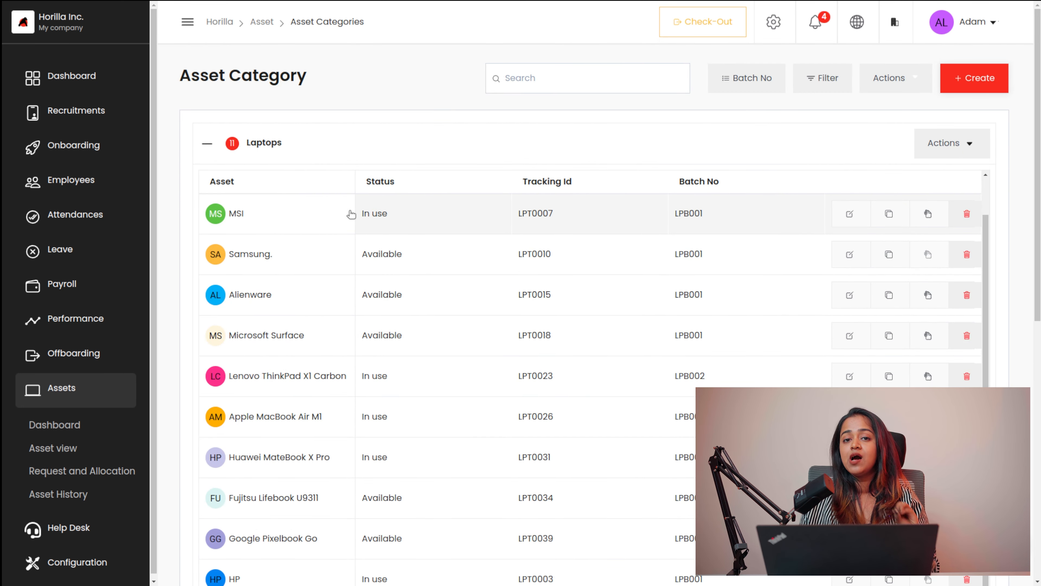
{"action": "left_click", "coordinate": [209, 149]}
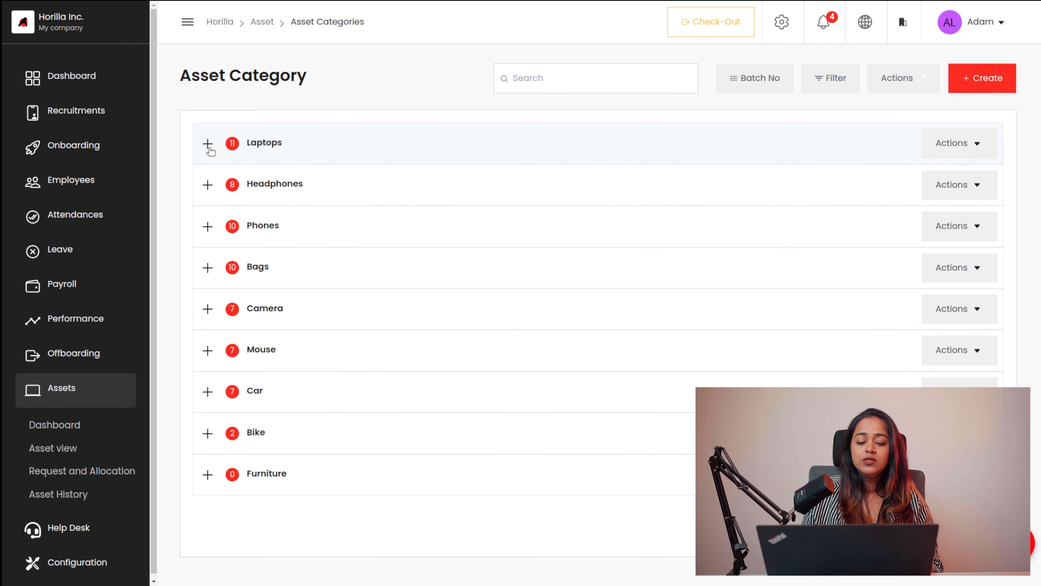
Open the asset category creation form, examine its name, description and company fields, and close it without saving.
{"action": "left_click", "coordinate": [995, 85]}
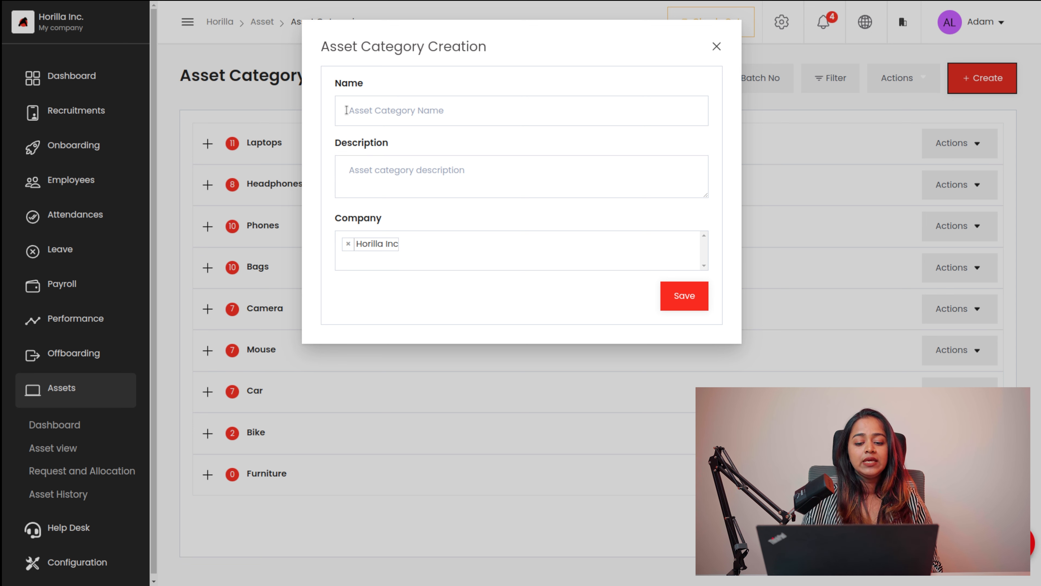
{"action": "left_click", "coordinate": [455, 110]}
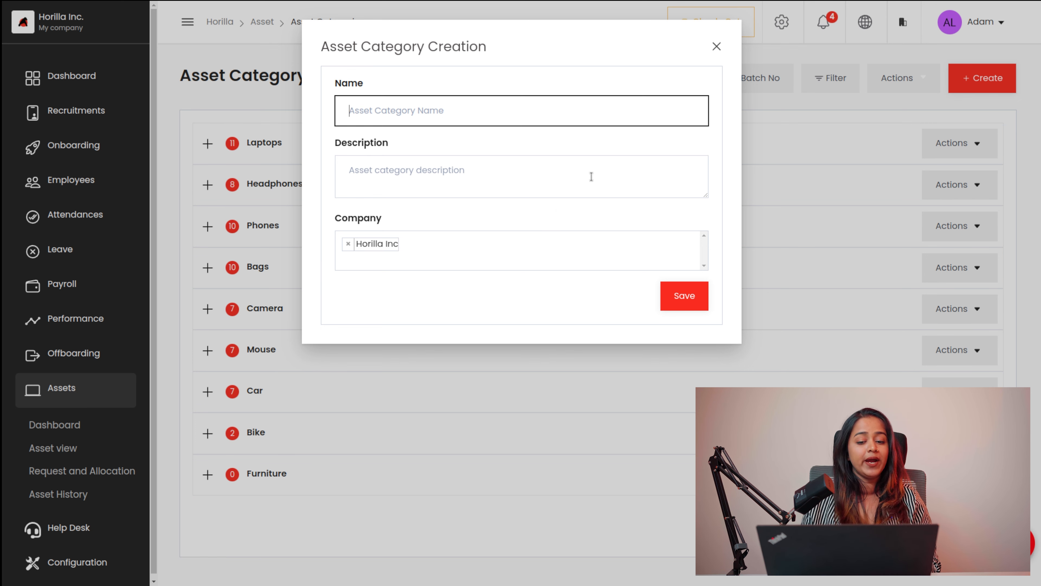
{"action": "left_click", "coordinate": [716, 45]}
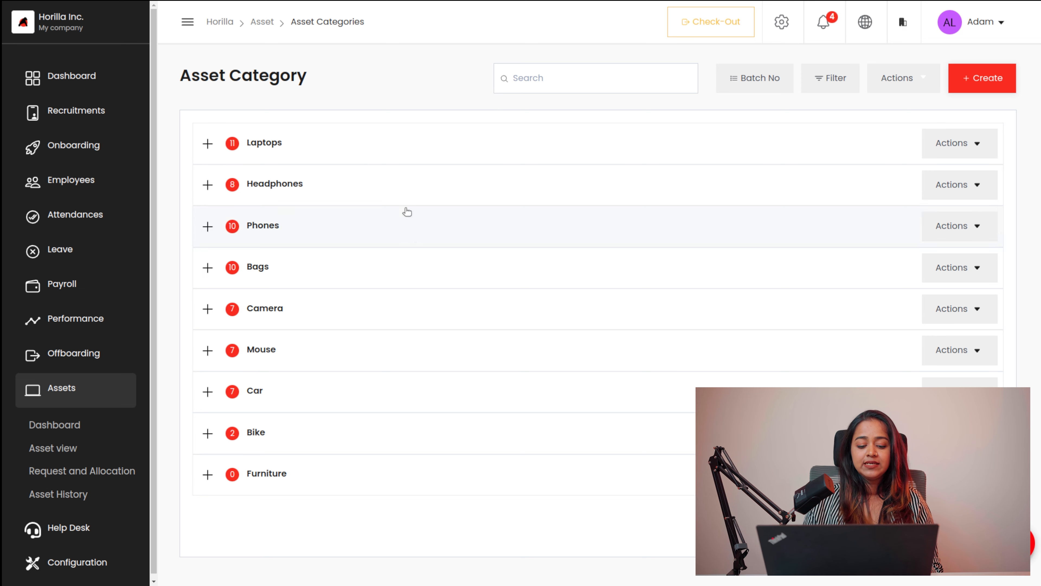
Expand the Headphones category and look through its assets and their available row actions.
{"action": "left_click", "coordinate": [210, 184]}
{"action": "scroll", "coordinate": [330, 496], "scroll_direction": "down", "scroll_amount": 6}
{"action": "scroll", "coordinate": [330, 500], "scroll_direction": "up", "scroll_amount": 6}
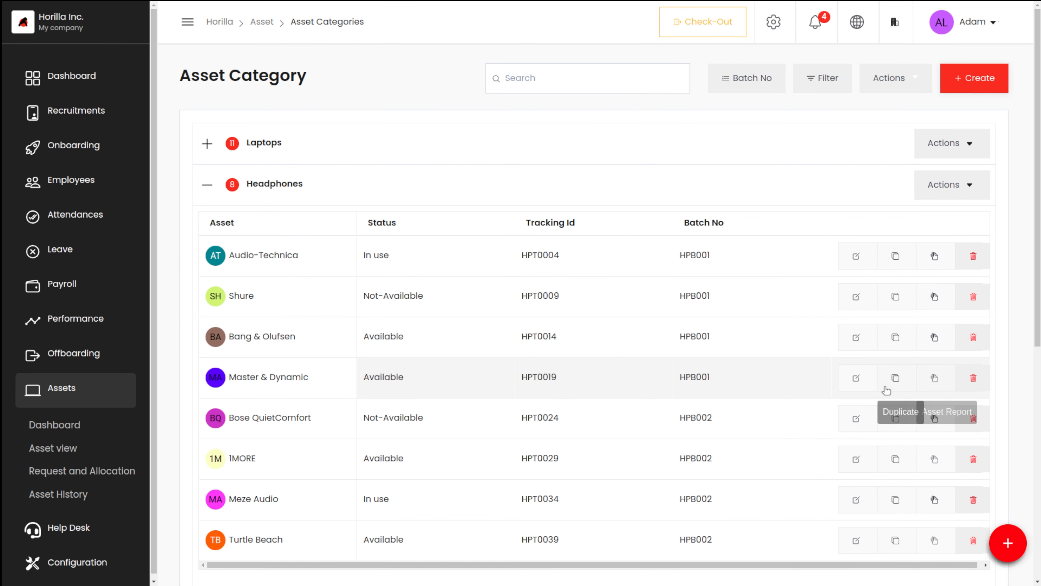
Inspect the asset report form for Bose QuietComfort, close it without saving, and collapse the Headphones category.
{"action": "left_click", "coordinate": [932, 420]}
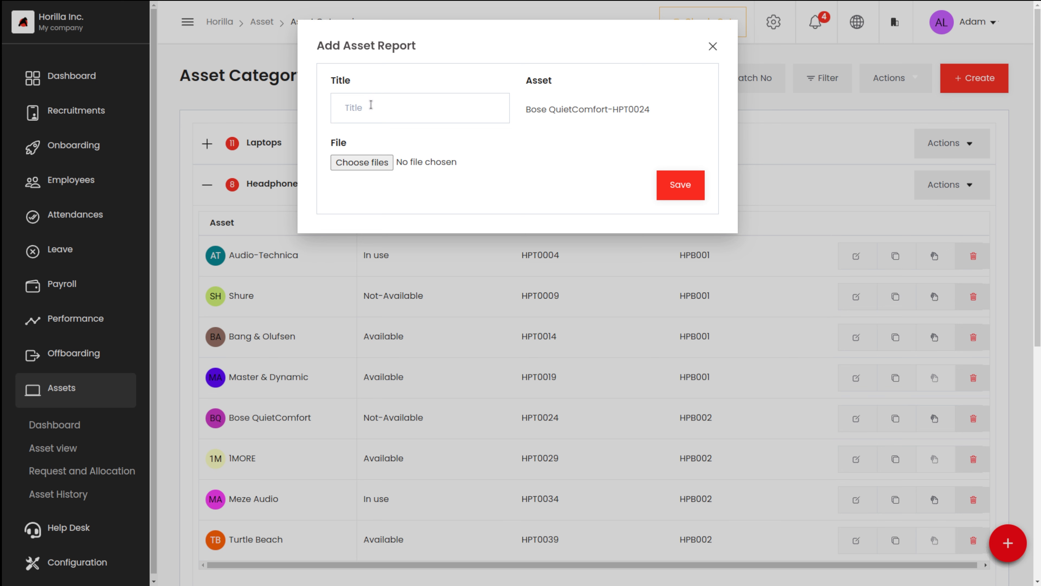
{"action": "left_click", "coordinate": [387, 117]}
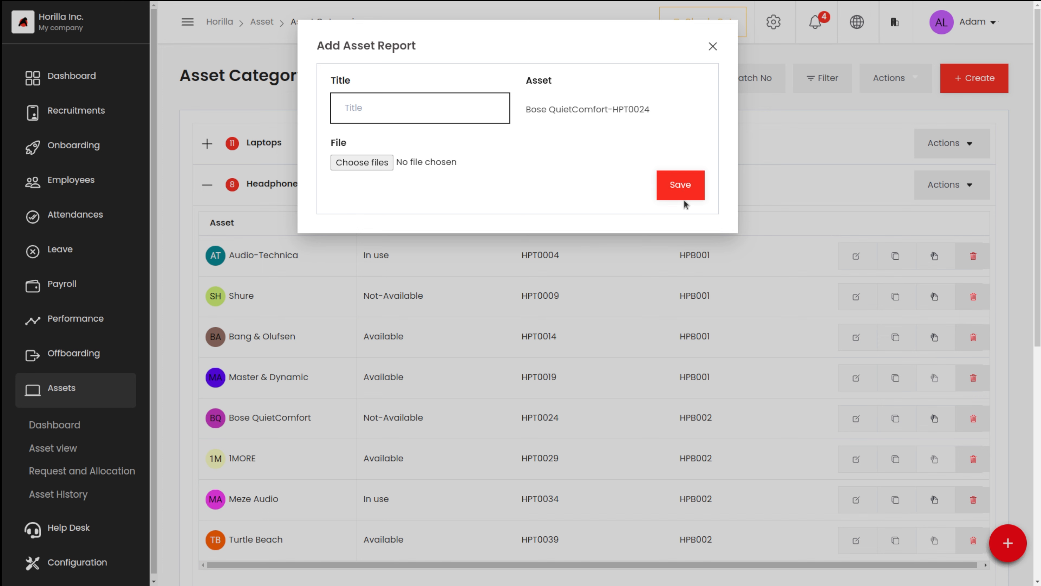
{"action": "left_click", "coordinate": [713, 47]}
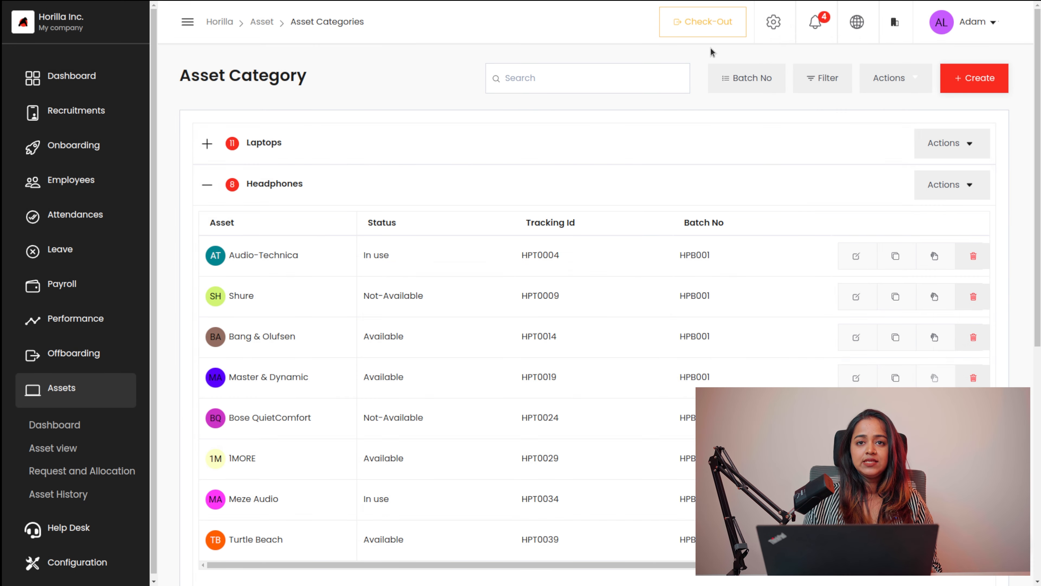
{"action": "left_click", "coordinate": [207, 185]}
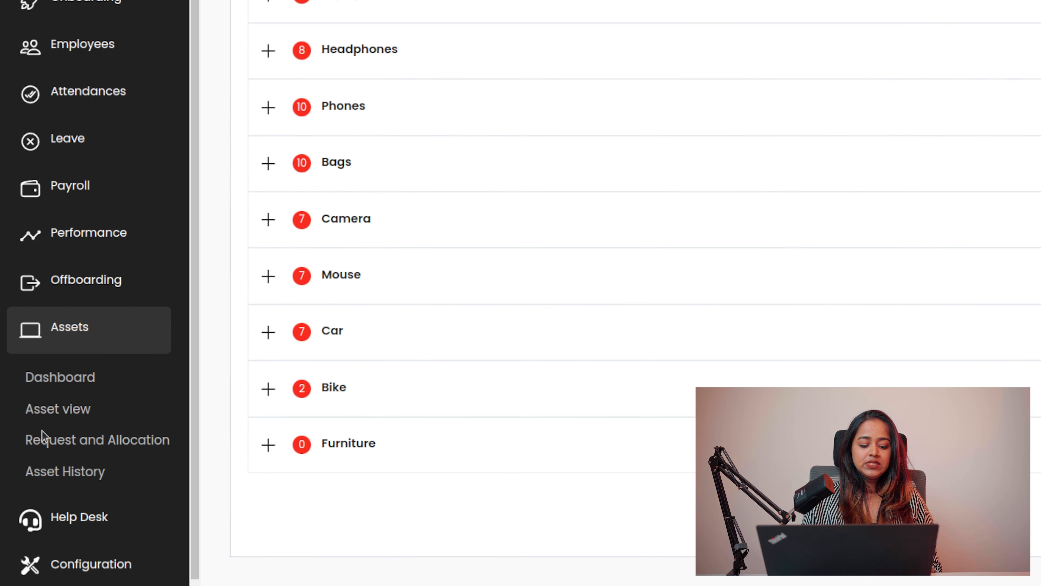
Go to the asset requests and allocations page and look through the list of asset requests.
{"action": "left_click", "coordinate": [78, 443]}
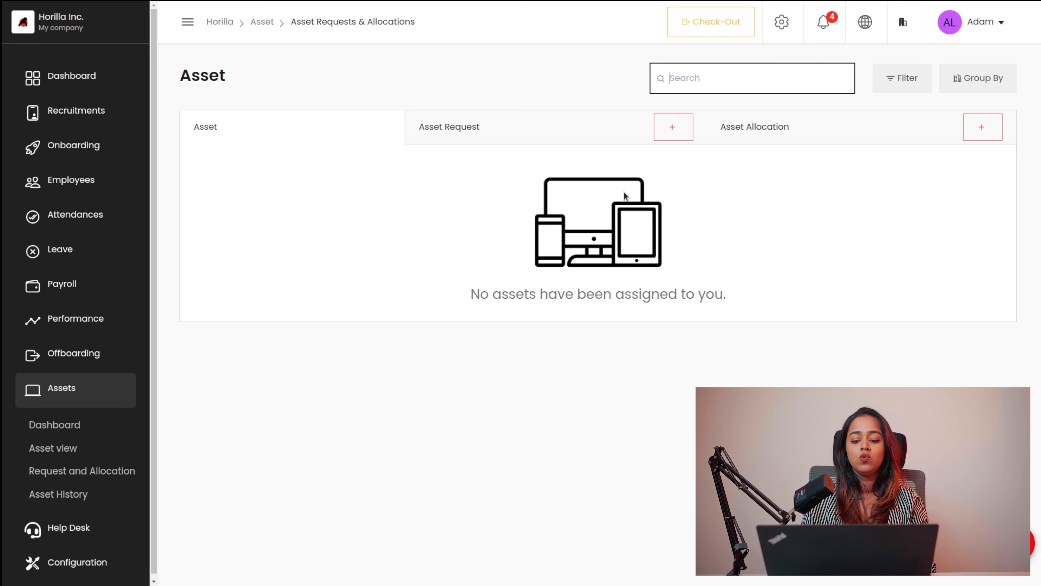
{"action": "left_click", "coordinate": [496, 134]}
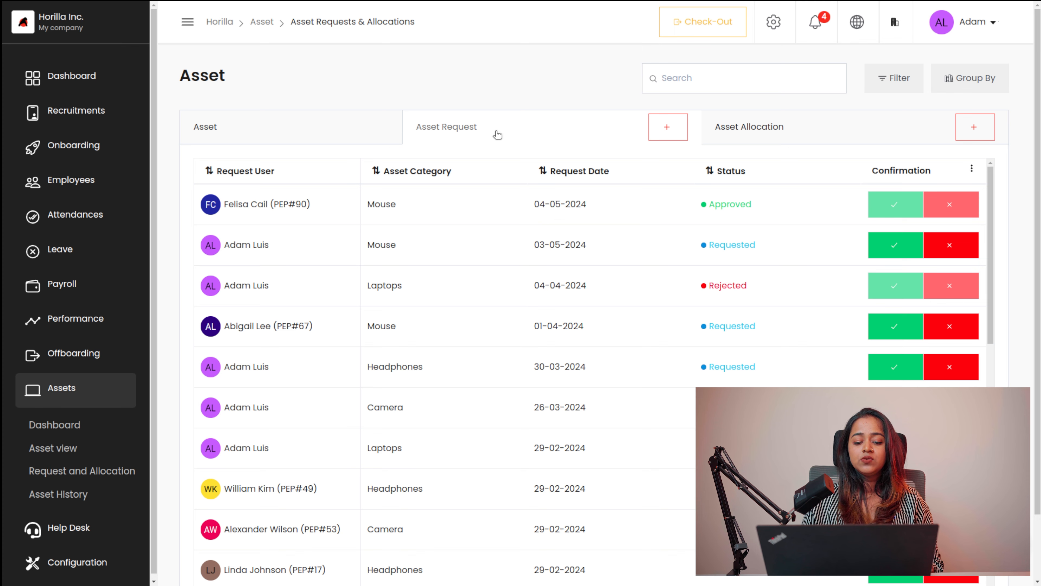
{"action": "scroll", "coordinate": [496, 438], "scroll_direction": "down", "scroll_amount": 1}
{"action": "scroll", "coordinate": [497, 438], "scroll_direction": "down", "scroll_amount": 10}
{"action": "scroll", "coordinate": [496, 438], "scroll_direction": "up", "scroll_amount": 10}
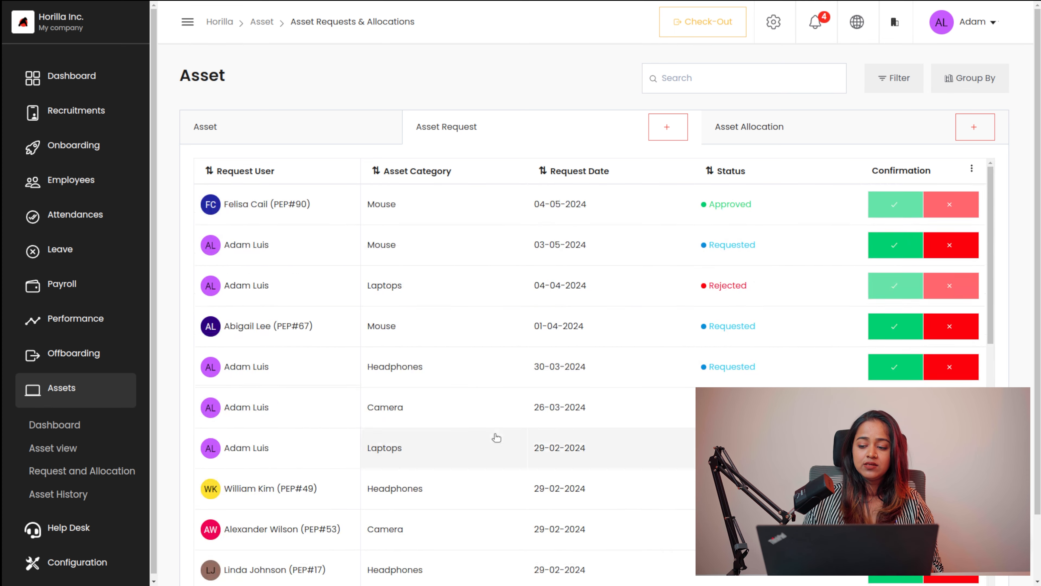
{"action": "scroll", "coordinate": [496, 437], "scroll_direction": "down", "scroll_amount": 5}
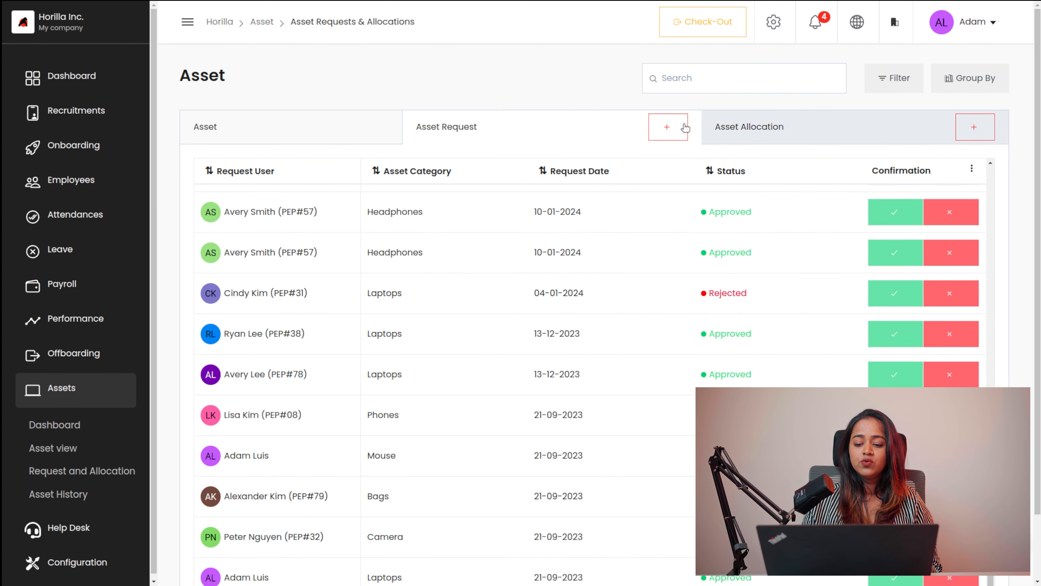
Create and save an asset request for the Laptops category with the description "please give me a laptop".
{"action": "left_click", "coordinate": [667, 130]}
{"action": "left_click", "coordinate": [453, 127]}
{"action": "left_click", "coordinate": [453, 127]}
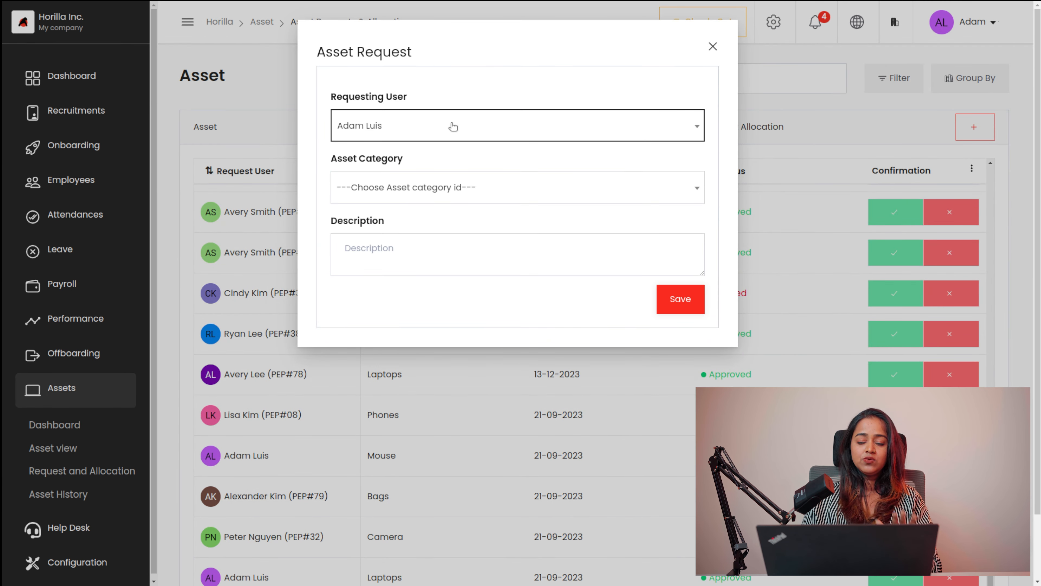
{"action": "left_click", "coordinate": [402, 188]}
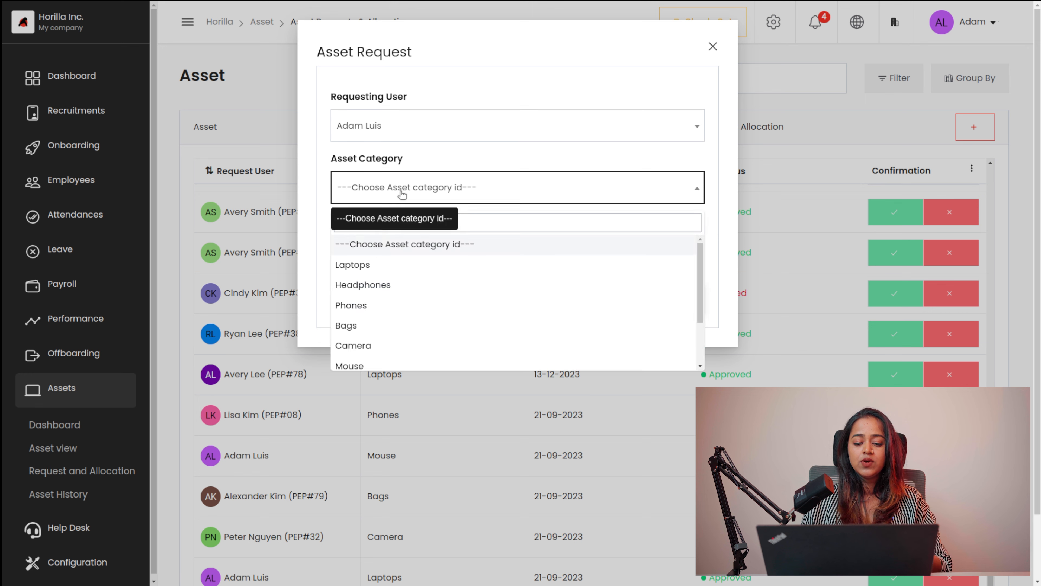
{"action": "left_click", "coordinate": [384, 266]}
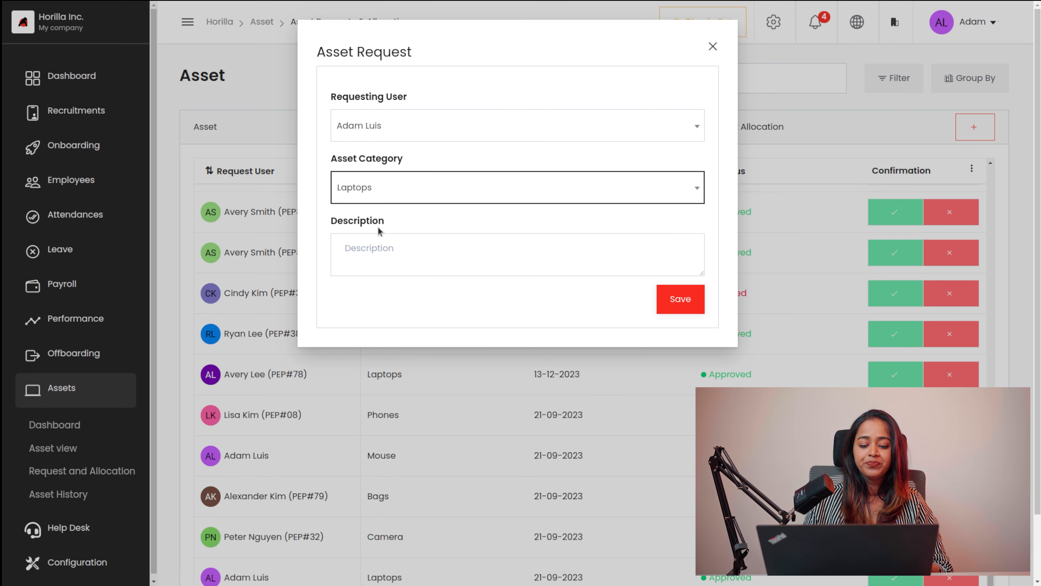
{"action": "left_click", "coordinate": [376, 240]}
{"action": "type", "text": "ple"}
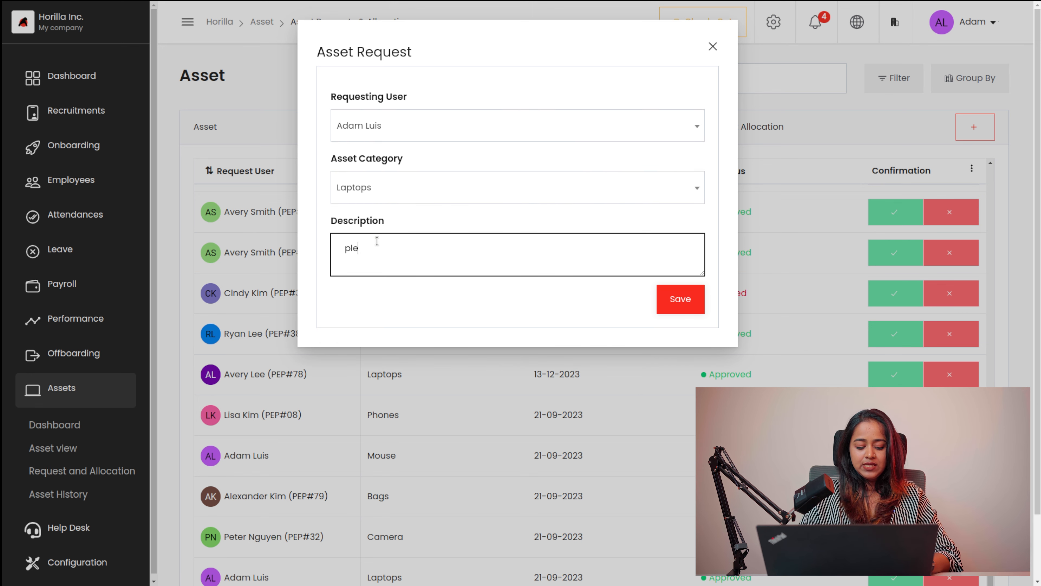
{"action": "type", "text": "ase give me a laptop"}
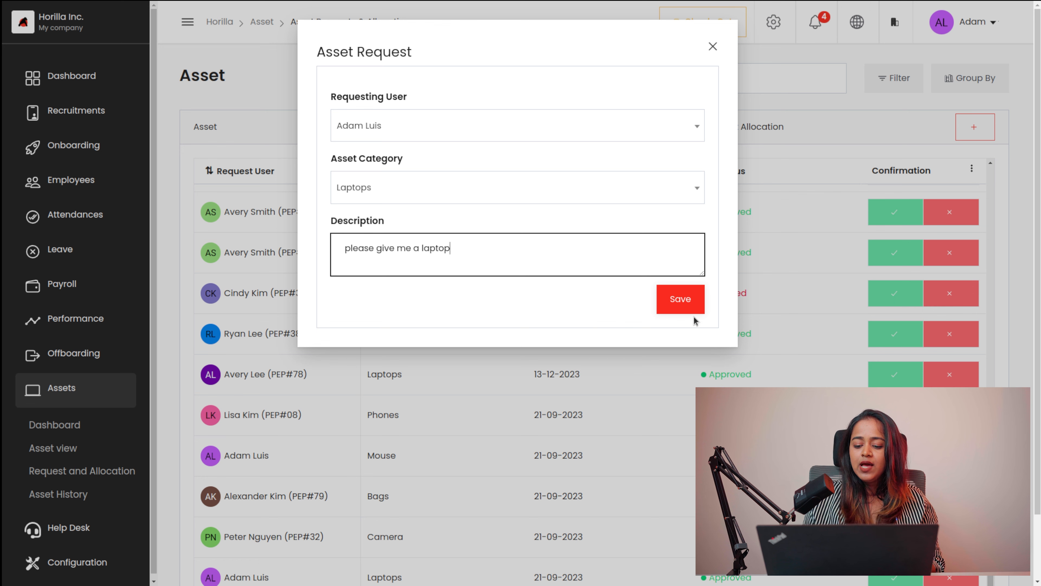
{"action": "left_click", "coordinate": [686, 303]}
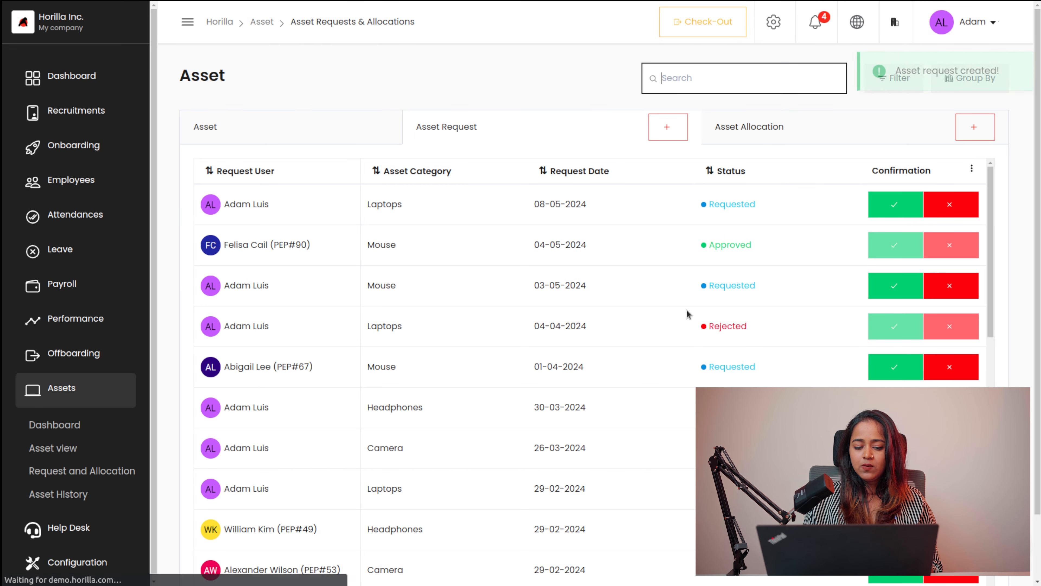
Approve the newest Laptops request, assigning asset Samsung.-LPT0010 with download.jpeg as the condition image.
{"action": "left_click", "coordinate": [303, 142]}
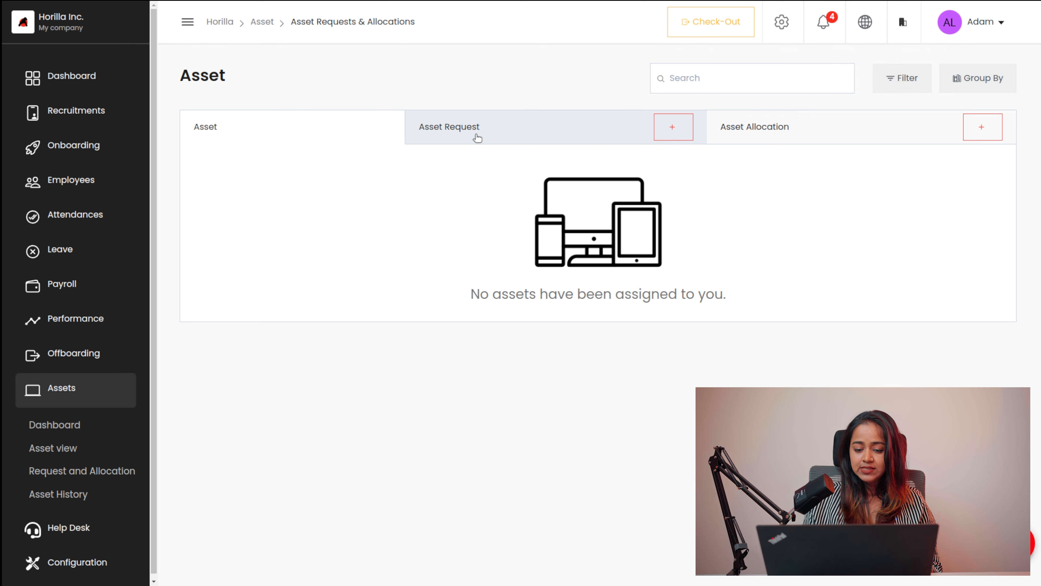
{"action": "left_click", "coordinate": [475, 141]}
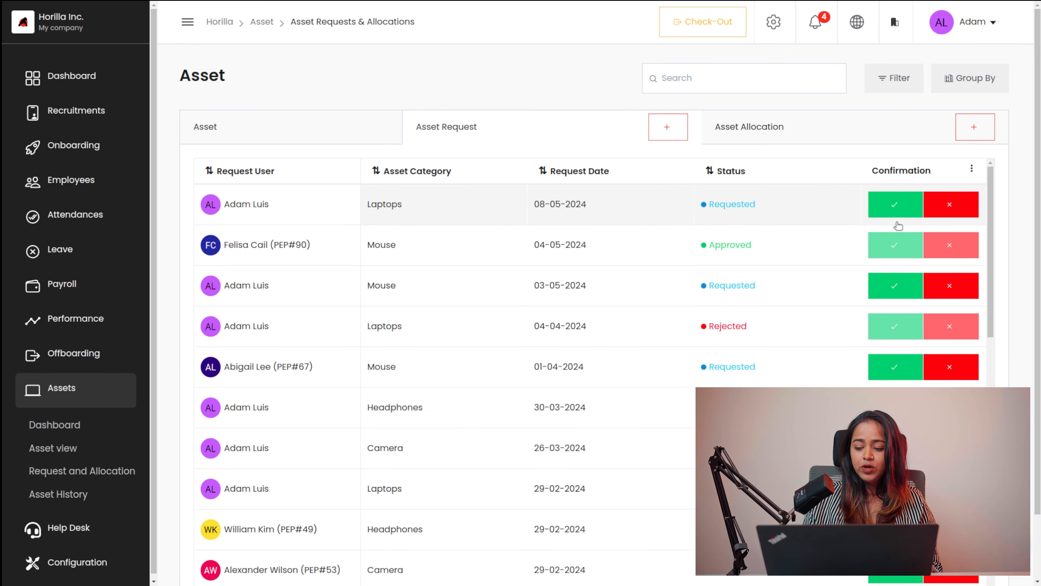
{"action": "left_click", "coordinate": [896, 204]}
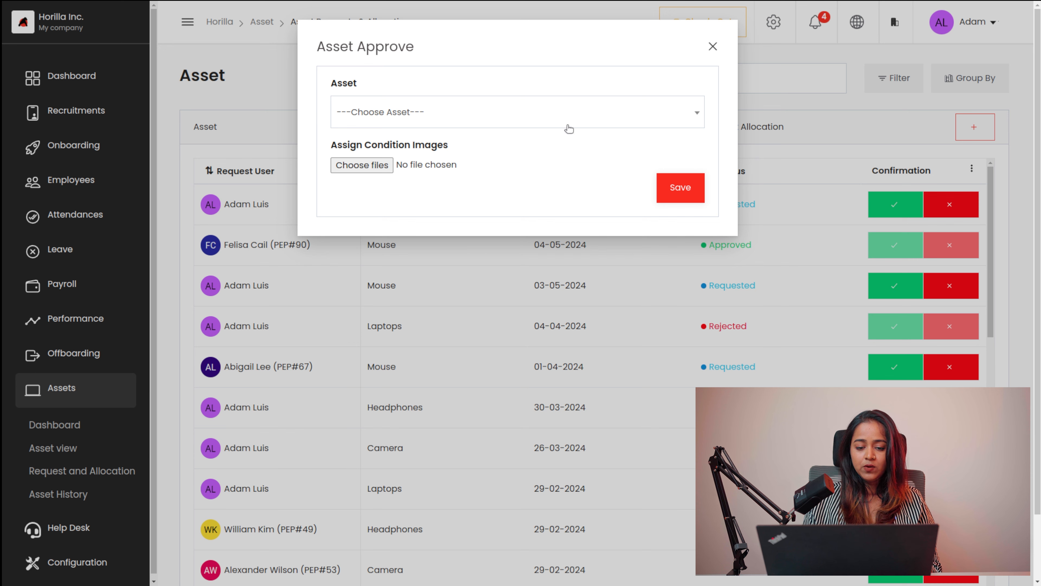
{"action": "left_click", "coordinate": [418, 119]}
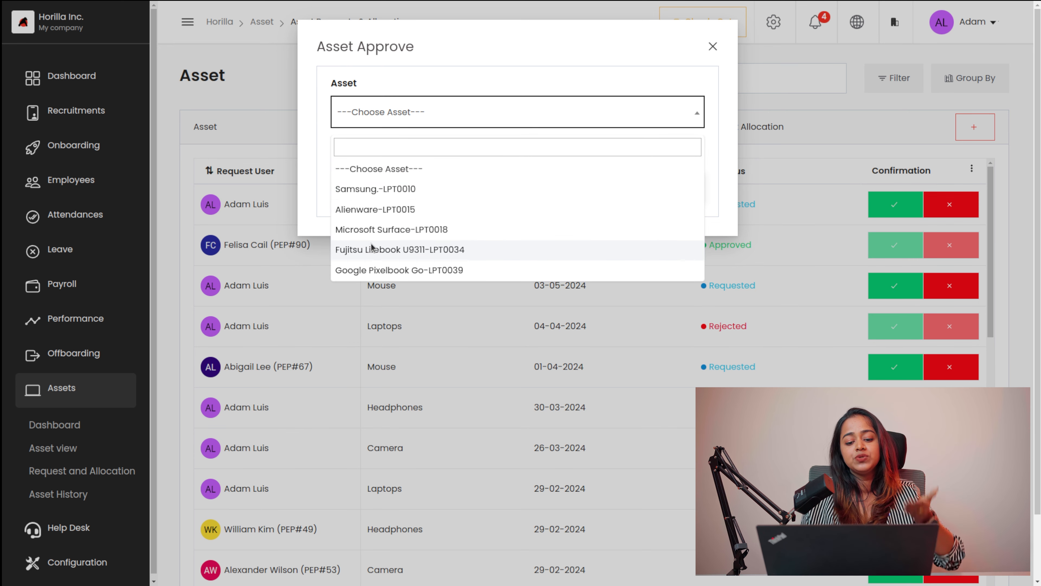
{"action": "left_click", "coordinate": [377, 189]}
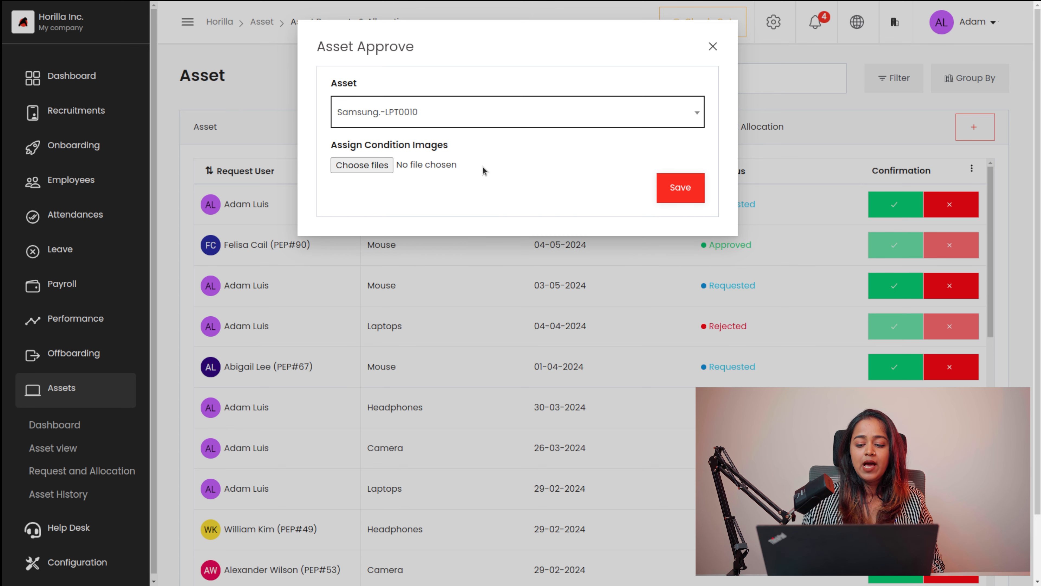
{"action": "left_click", "coordinate": [672, 188]}
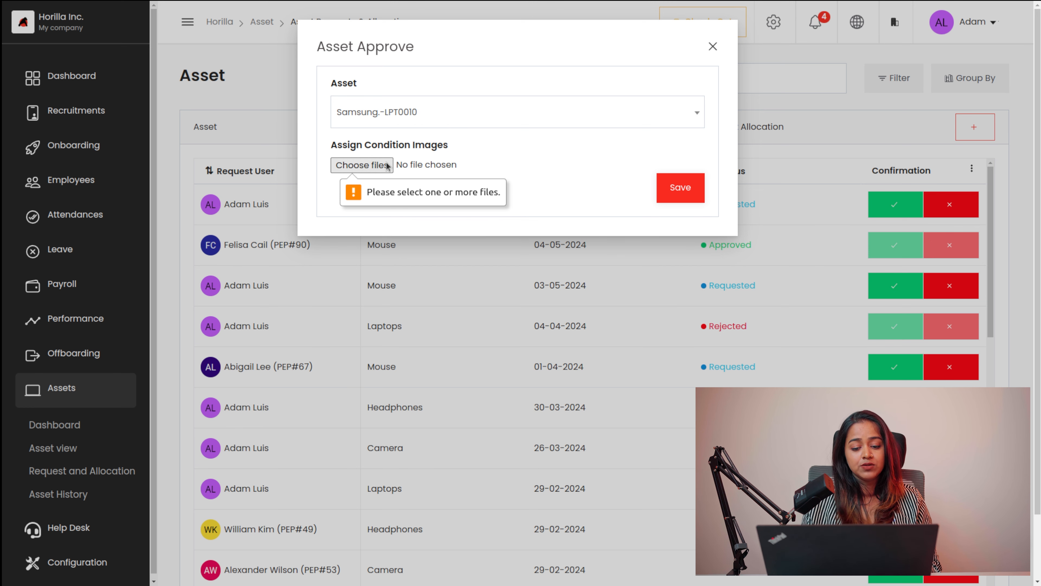
{"action": "left_click", "coordinate": [351, 164]}
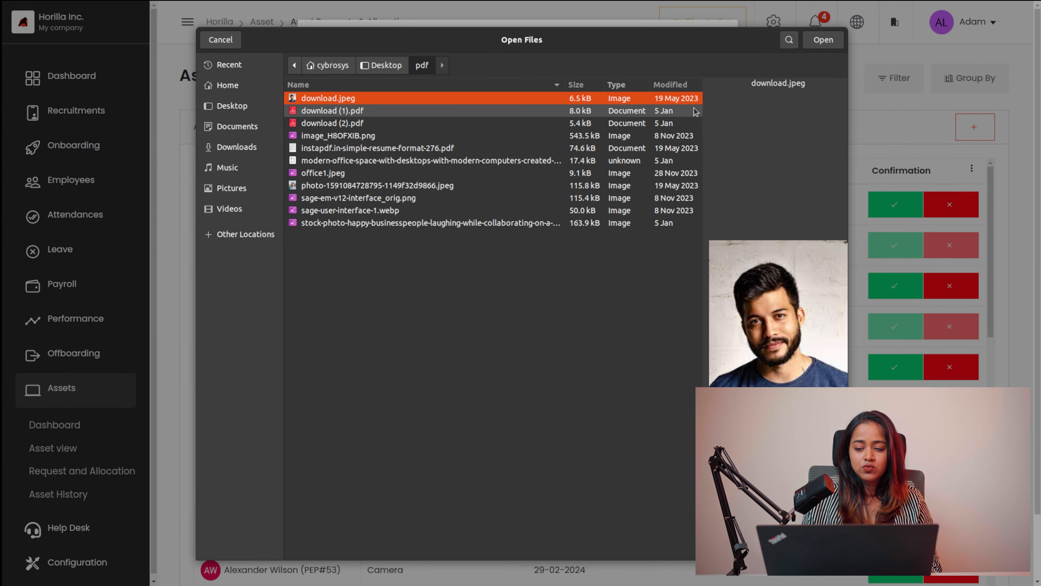
{"action": "left_click", "coordinate": [832, 39]}
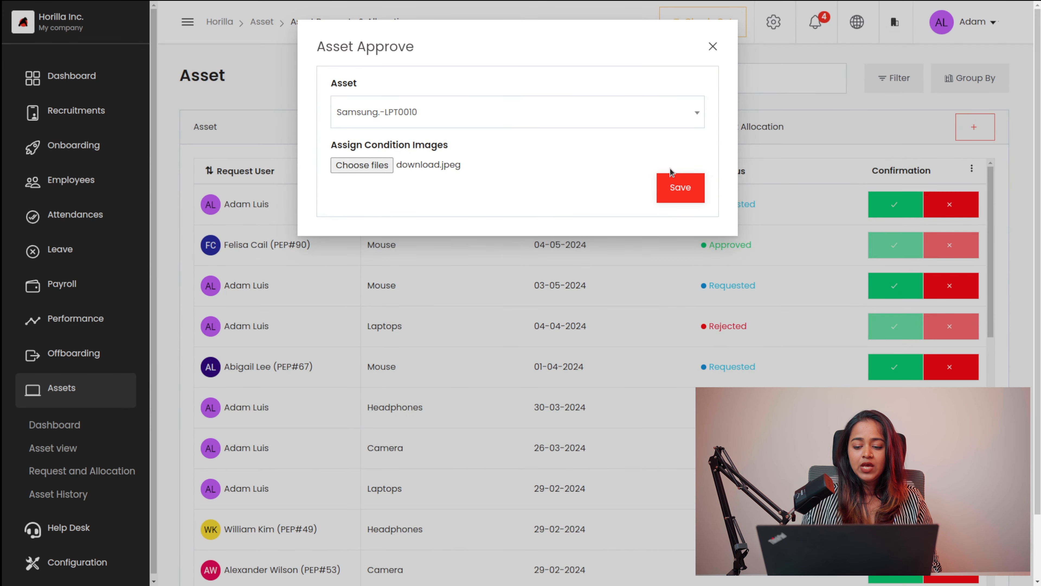
{"action": "left_click", "coordinate": [664, 188]}
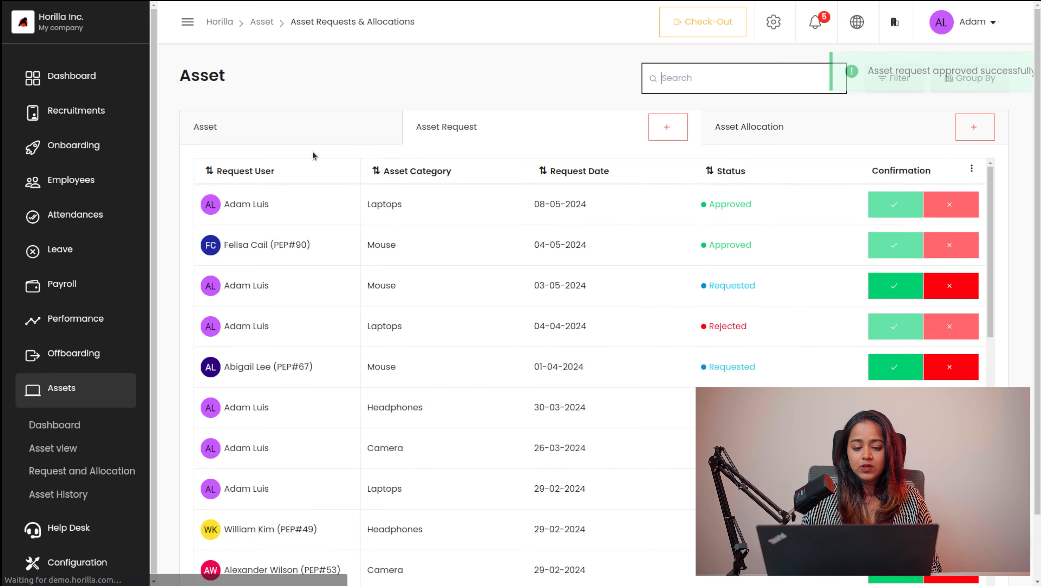
Check the assets assigned to the current account and look through the asset allocation list with its return actions.
{"action": "left_click", "coordinate": [290, 136]}
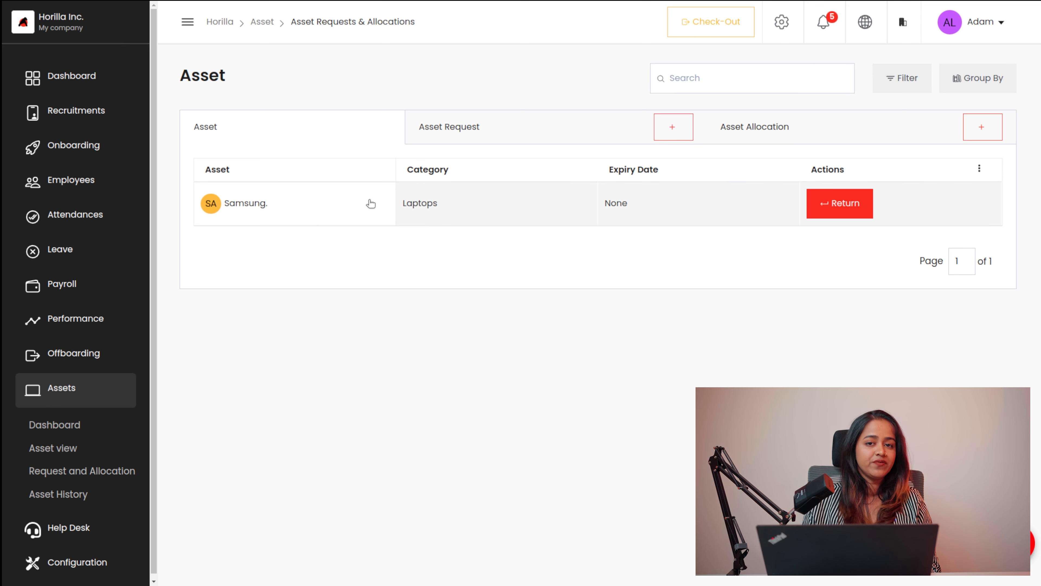
{"action": "left_click", "coordinate": [429, 136]}
{"action": "left_click", "coordinate": [864, 117]}
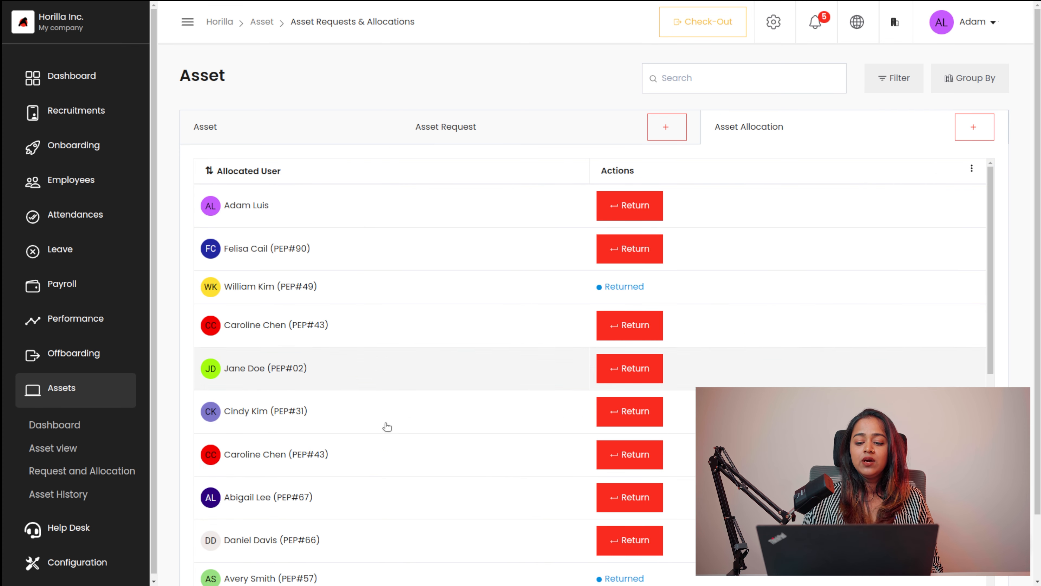
{"action": "scroll", "coordinate": [373, 561], "scroll_direction": "down", "scroll_amount": 5}
{"action": "scroll", "coordinate": [373, 561], "scroll_direction": "down", "scroll_amount": 3}
{"action": "scroll", "coordinate": [372, 561], "scroll_direction": "up", "scroll_amount": 8}
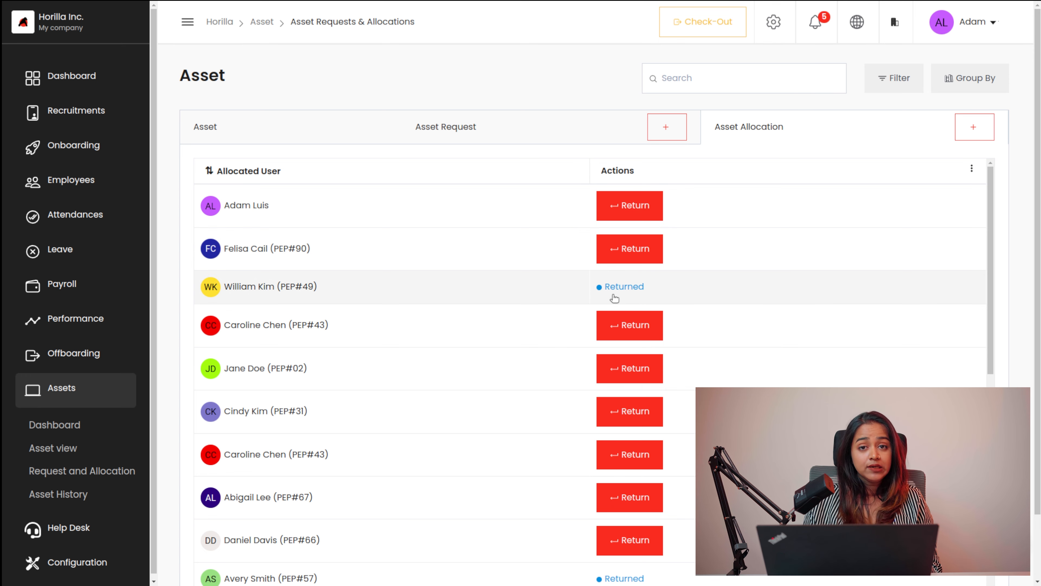
Open the return form for the first asset allocation, review its return status options and return condition field, and close it without saving.
{"action": "left_click", "coordinate": [630, 204]}
{"action": "left_click", "coordinate": [387, 115]}
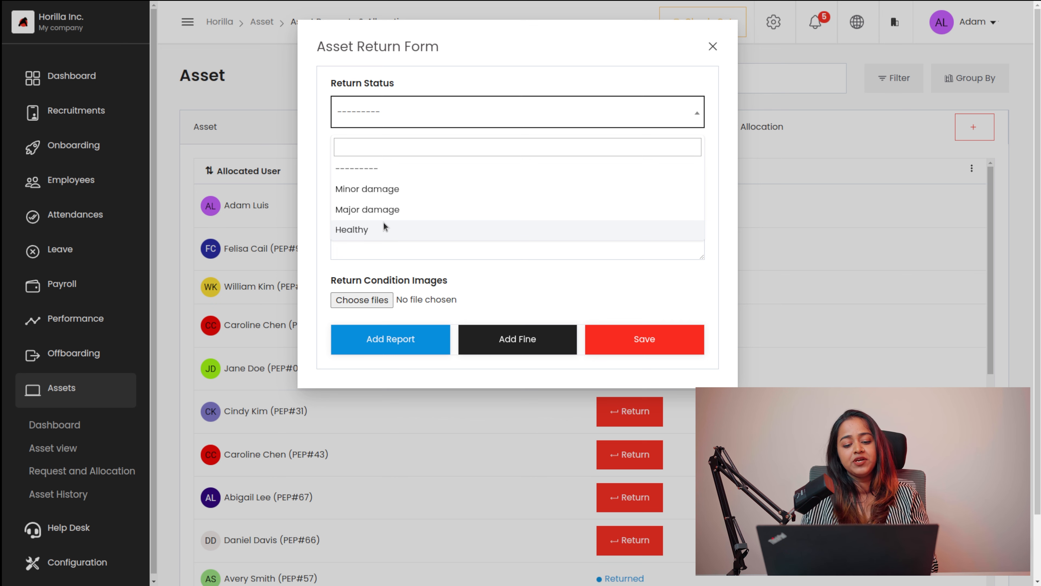
{"action": "left_click", "coordinate": [451, 148]}
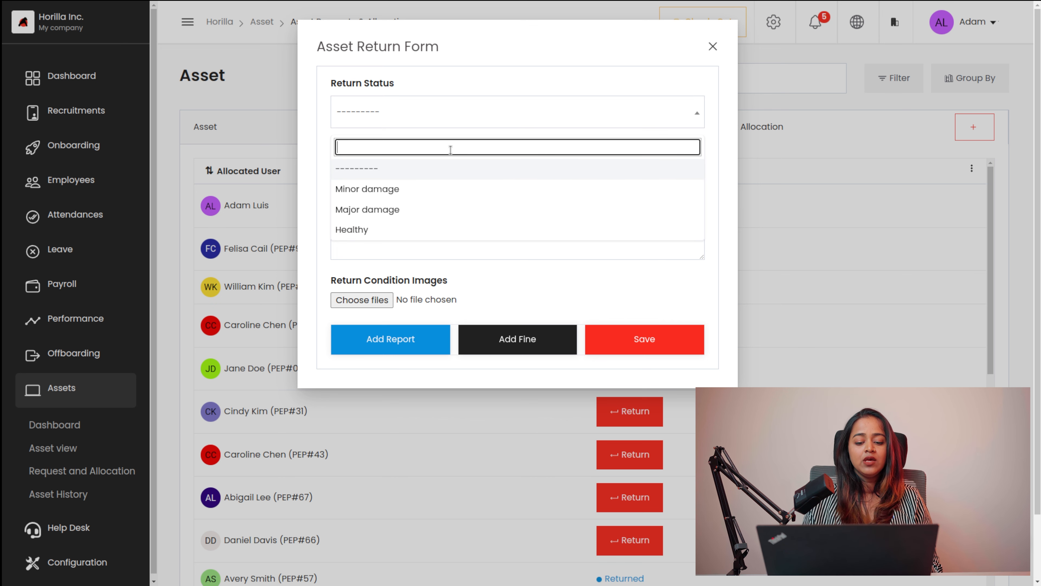
{"action": "left_click", "coordinate": [713, 142]}
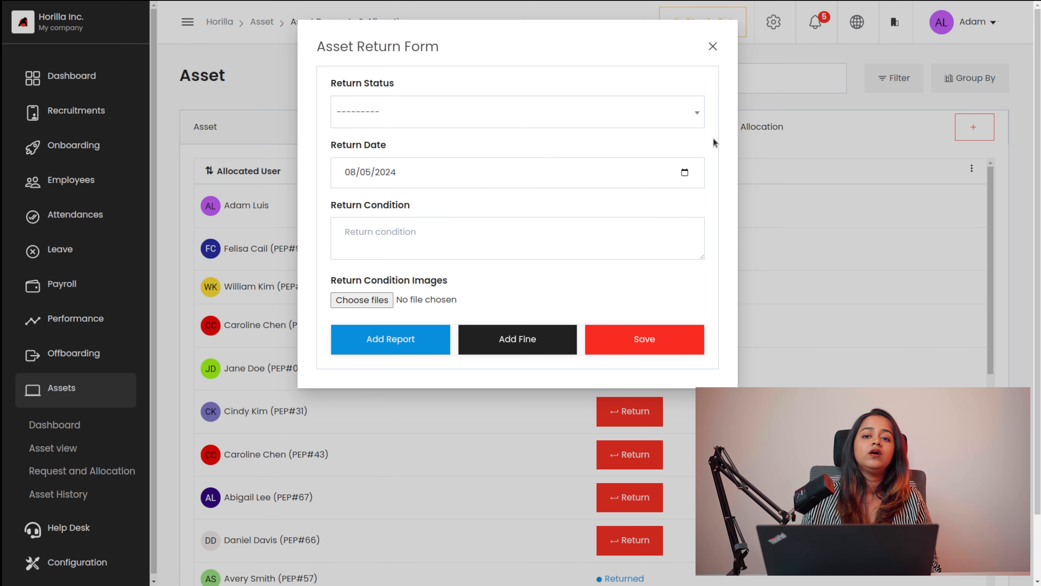
{"action": "left_click", "coordinate": [360, 230]}
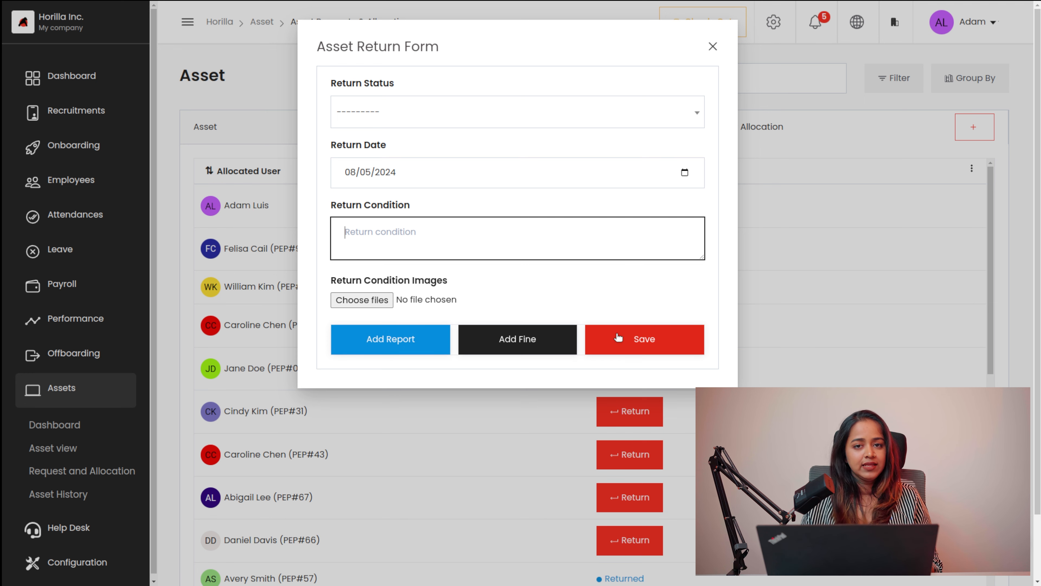
{"action": "left_click", "coordinate": [713, 46]}
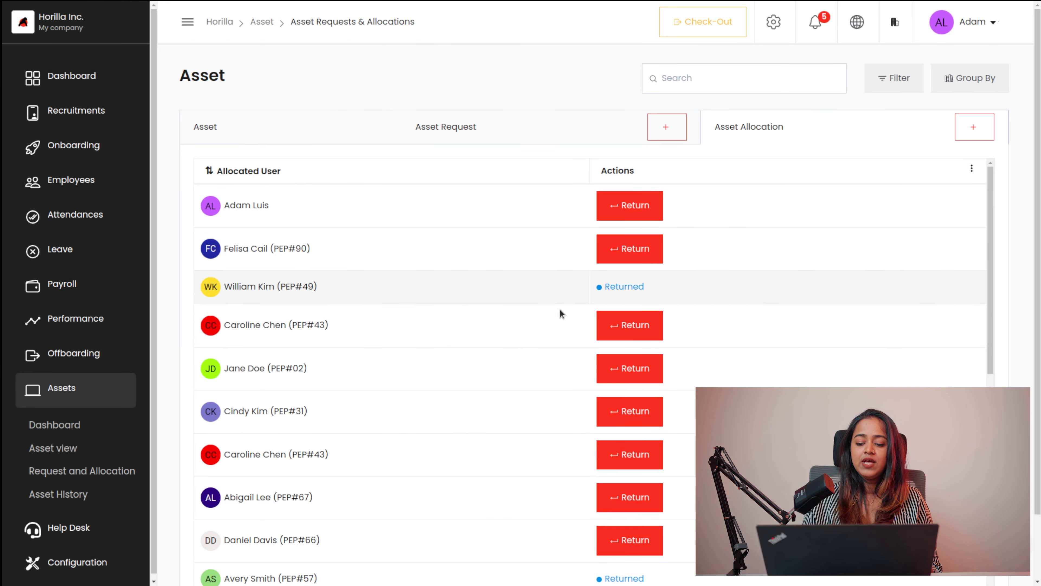
{"action": "scroll", "coordinate": [532, 410], "scroll_direction": "down", "scroll_amount": 5}
{"action": "scroll", "coordinate": [531, 435], "scroll_direction": "up", "scroll_amount": 5}
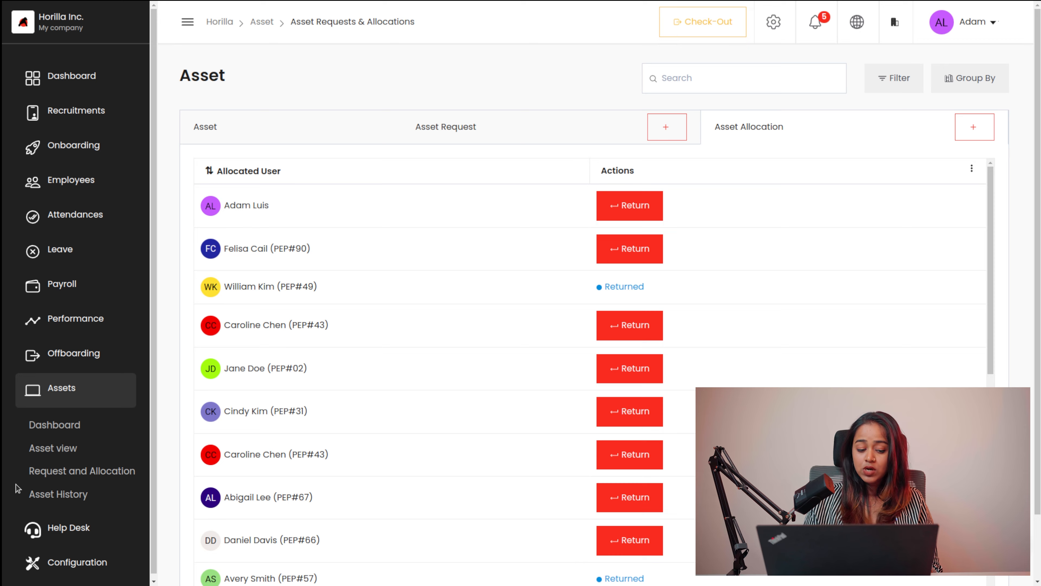
Go to the asset history, remove the "Returned assets : True" filter and look through the full list of assigned and returned assets.
{"action": "left_click", "coordinate": [52, 495]}
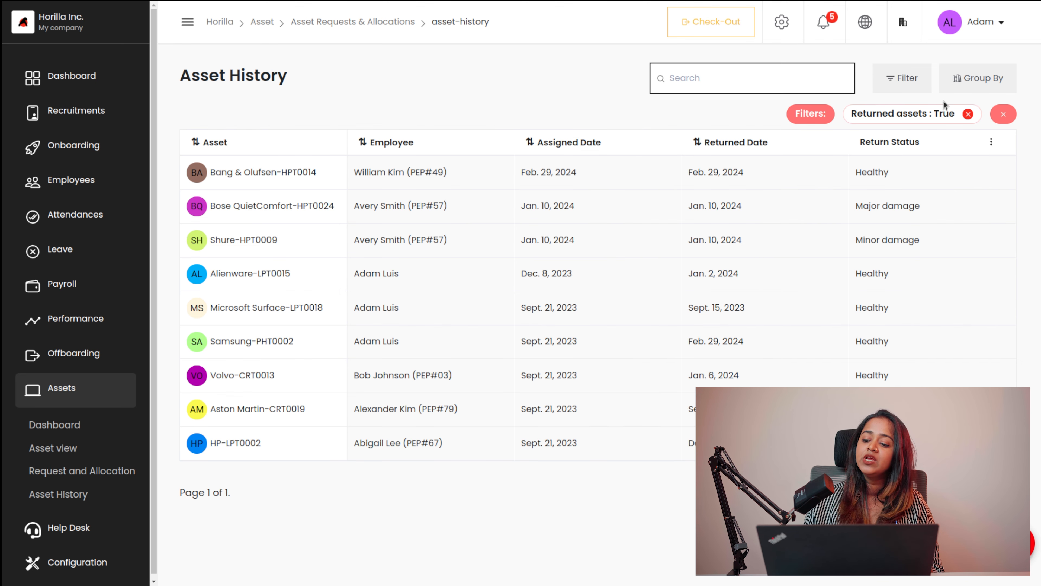
{"action": "left_click", "coordinate": [969, 114]}
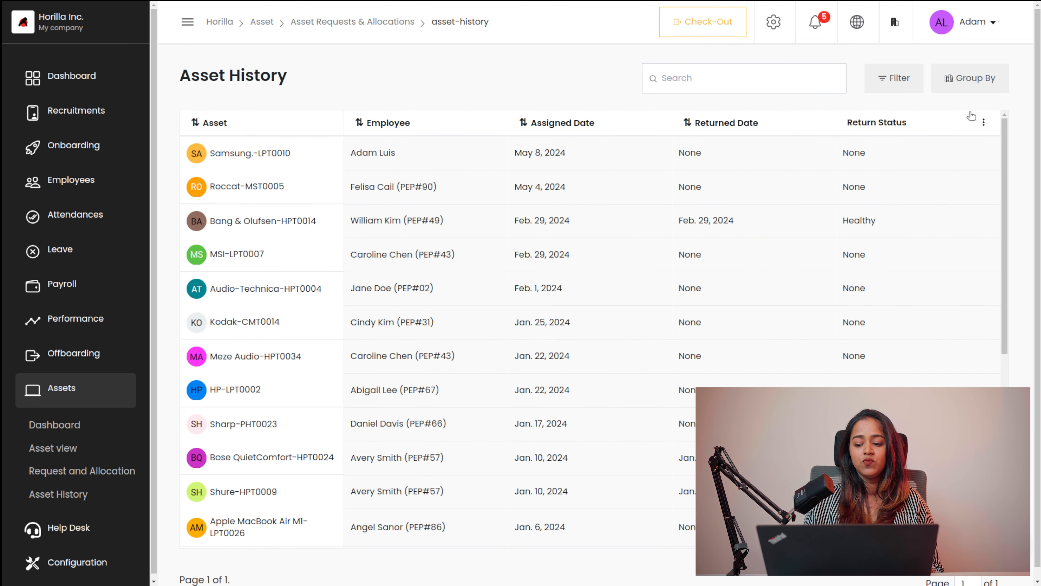
{"action": "scroll", "coordinate": [778, 423], "scroll_direction": "down", "scroll_amount": 7}
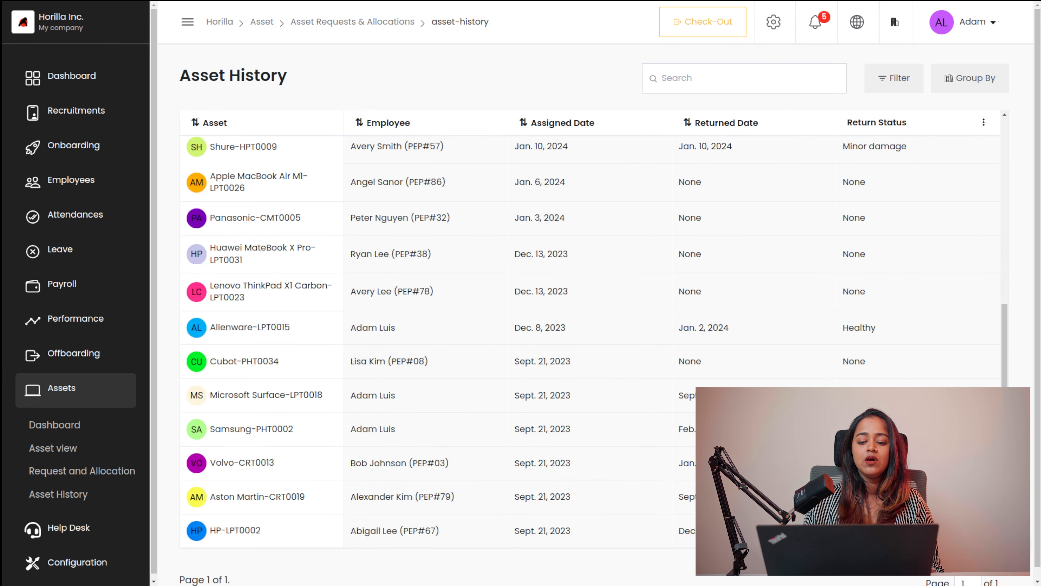
{"action": "scroll", "coordinate": [779, 423], "scroll_direction": "up", "scroll_amount": 7}
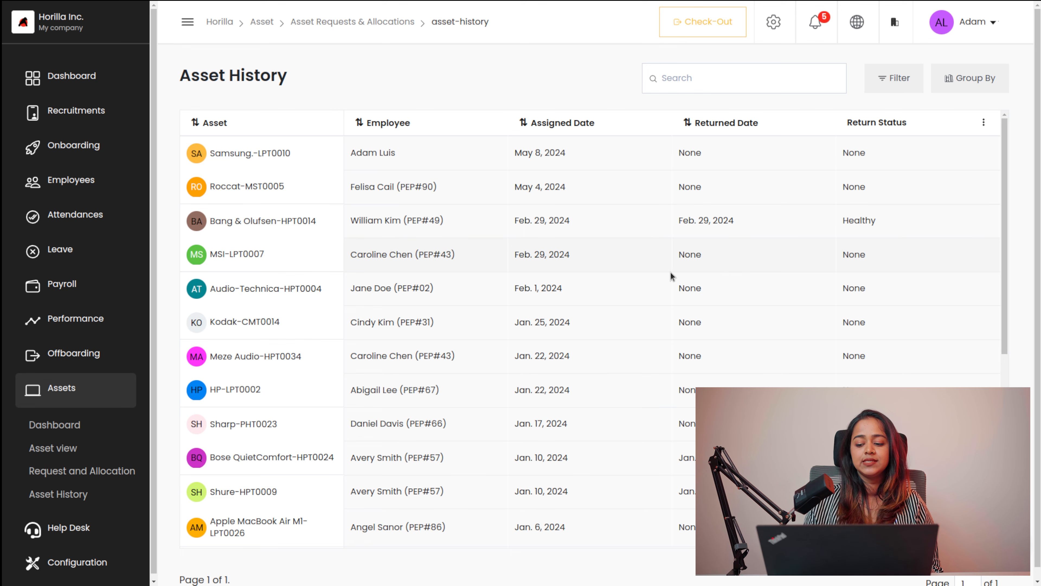
{"action": "scroll", "coordinate": [529, 455], "scroll_direction": "down", "scroll_amount": 5}
{"action": "scroll", "coordinate": [529, 455], "scroll_direction": "up", "scroll_amount": 5}
{"action": "scroll", "coordinate": [529, 455], "scroll_direction": "down", "scroll_amount": 5}
{"action": "scroll", "coordinate": [529, 455], "scroll_direction": "up", "scroll_amount": 5}
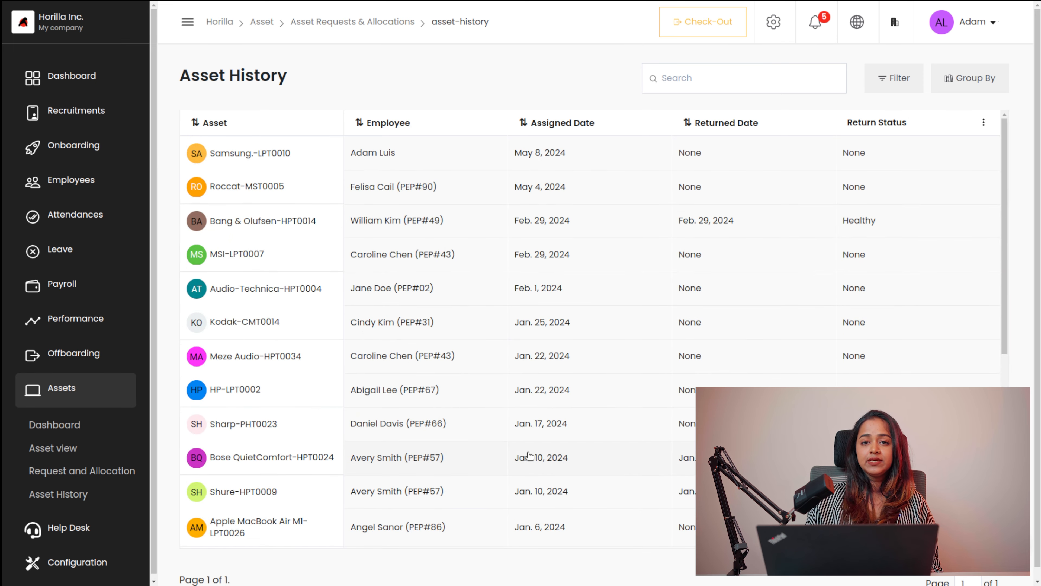